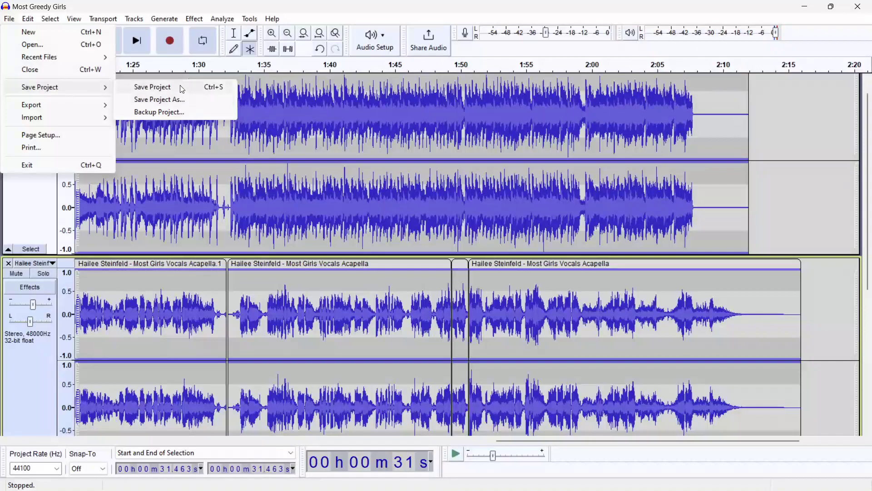
Try to save the project under the name Most Greedy Girls.aup3 in the Audacity folder
left_click(10, 20)
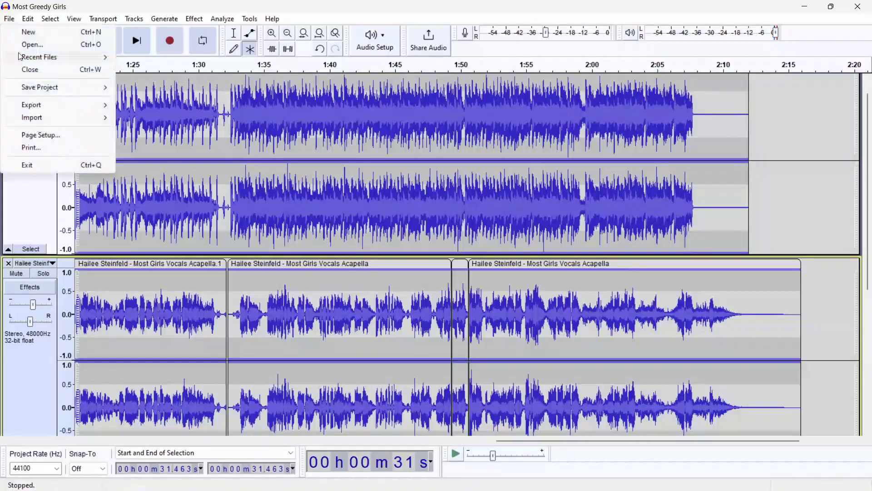
mouse_move(60, 86)
left_click(206, 103)
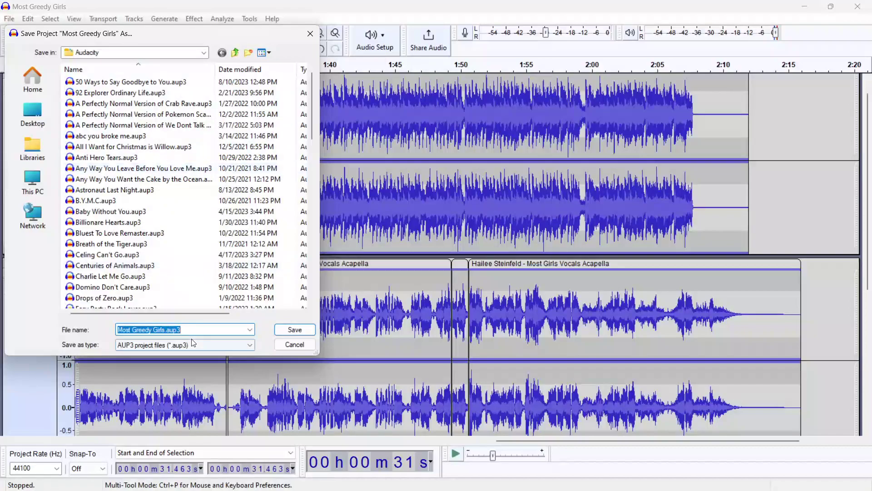
left_click(308, 332)
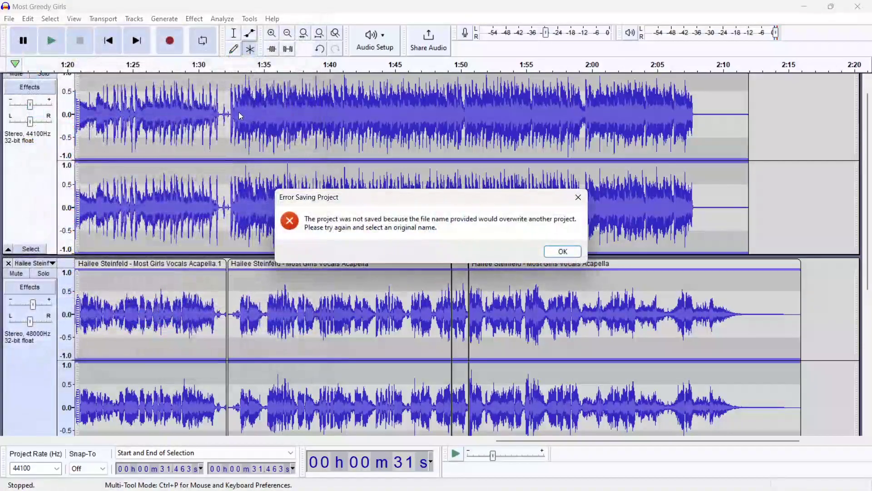
left_click(564, 252)
Export the mix as Most Greedy Girls.mp3 into the Music Mash-Up's folder
left_click(10, 20)
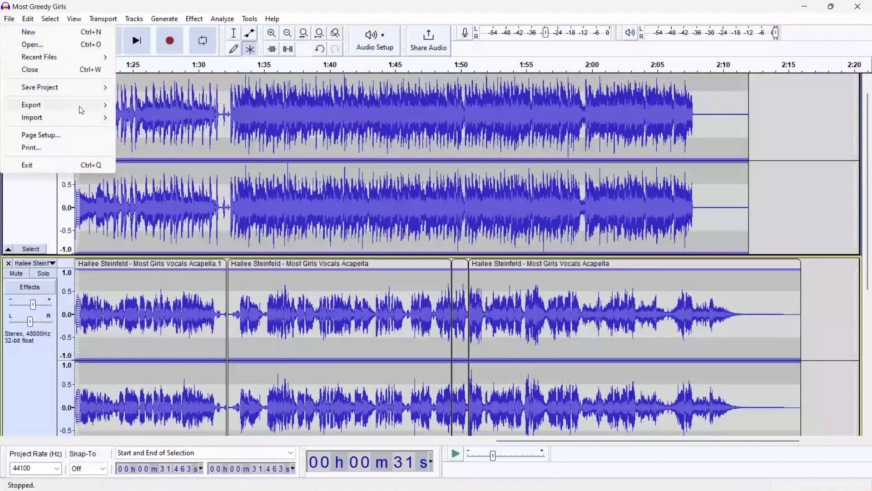
mouse_move(82, 107)
left_click(166, 105)
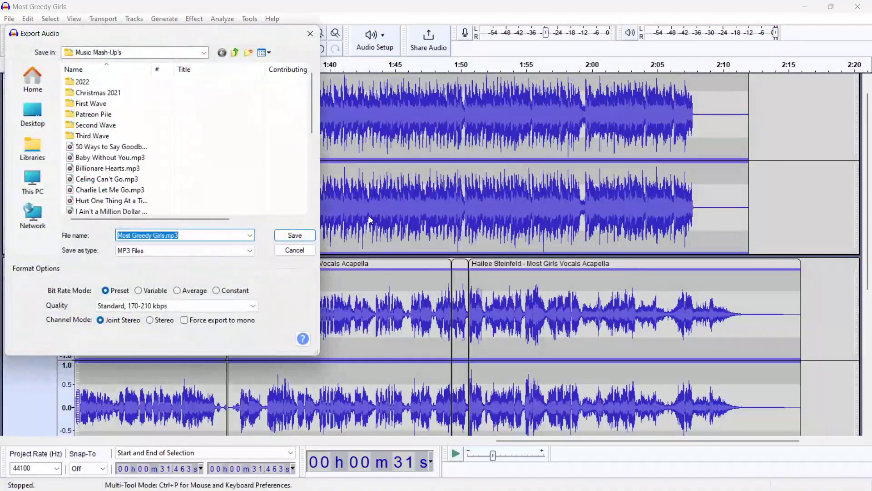
left_click(294, 235)
left_click(473, 324)
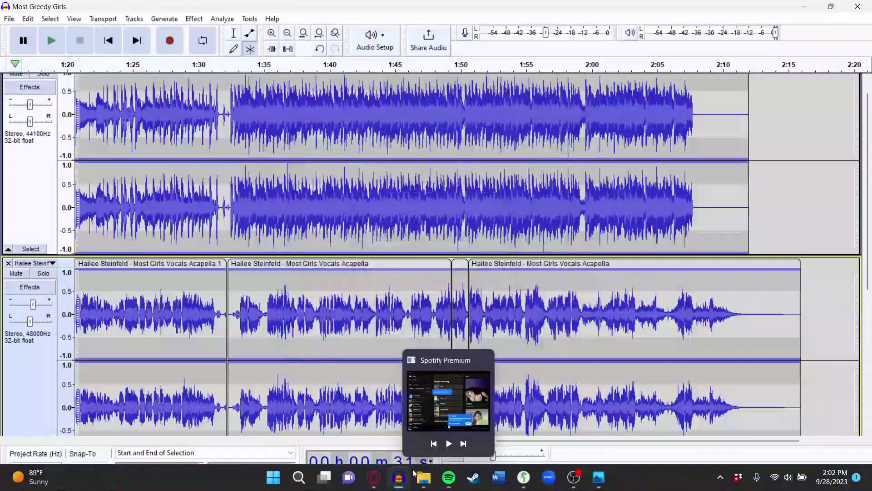
Switch to the Canva thumbnail design in Opera and dismiss the download notice to view the artwork
left_click(537, 411)
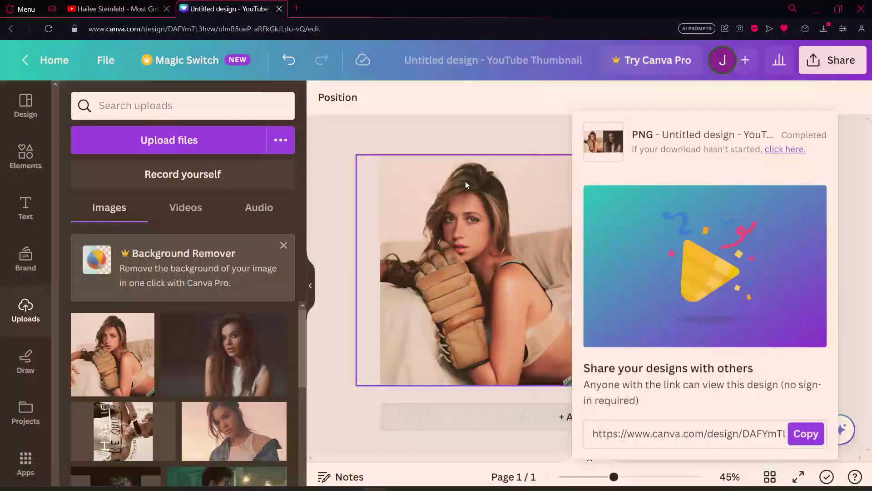
left_click(536, 112)
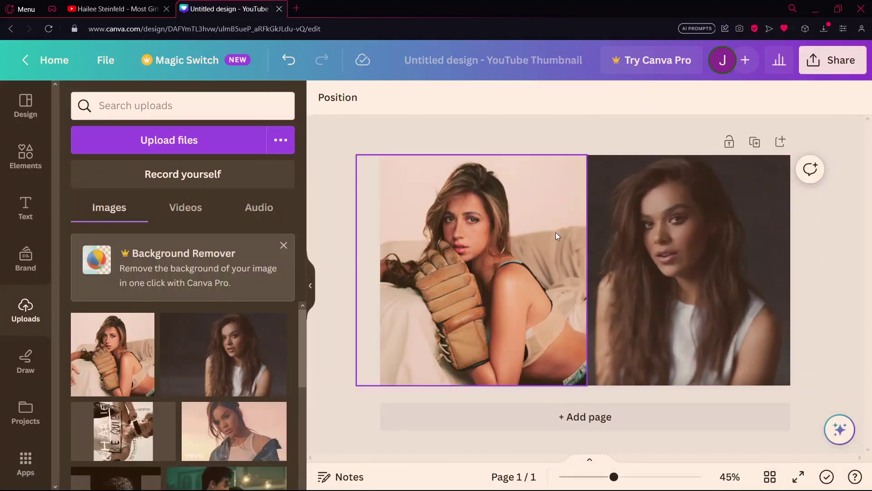
Switch to the Photos Legacy video project and add Most Greedy Girls.mp3 from the Desktop's Music Mash-Up's folder as custom audio
mouse_move(599, 477)
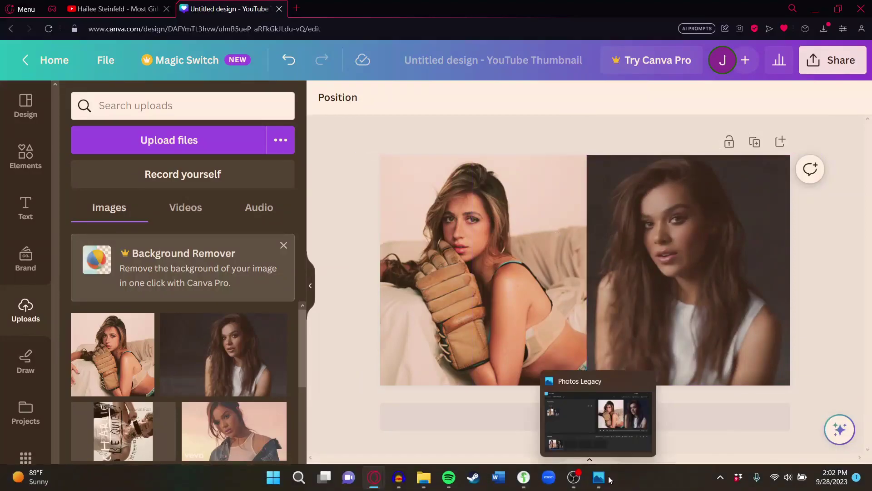
left_click(618, 410)
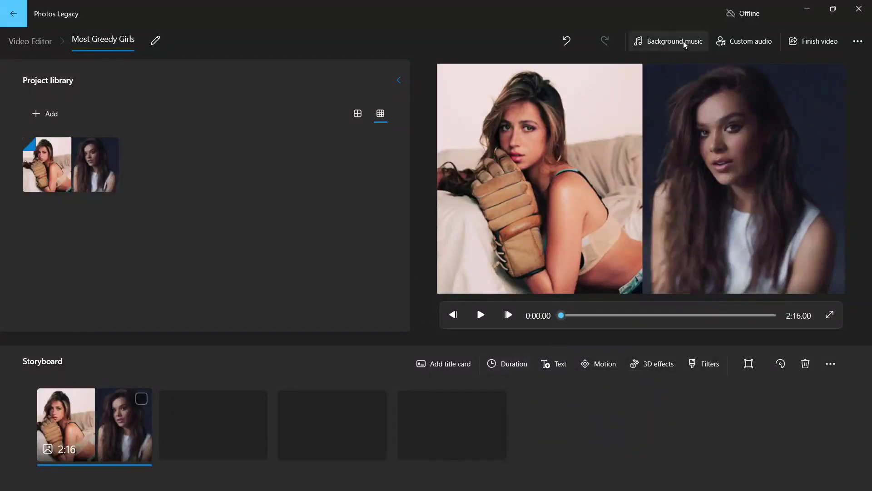
left_click(741, 41)
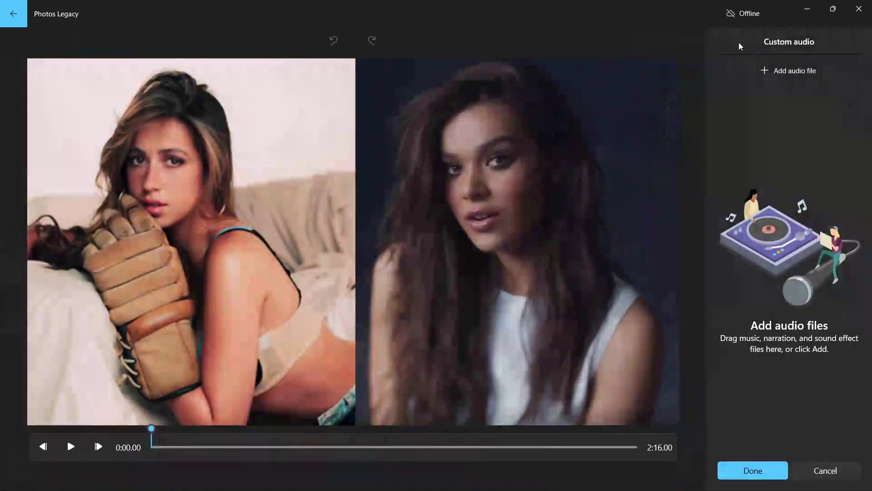
left_click(785, 79)
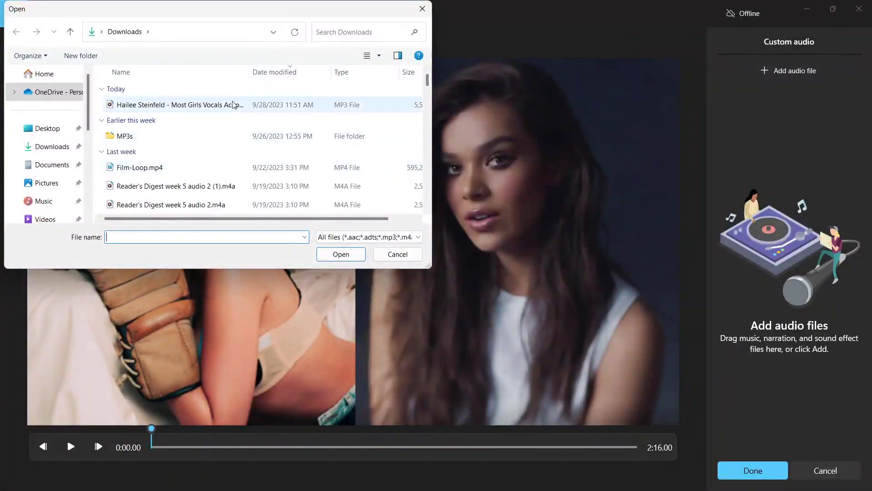
left_click(46, 128)
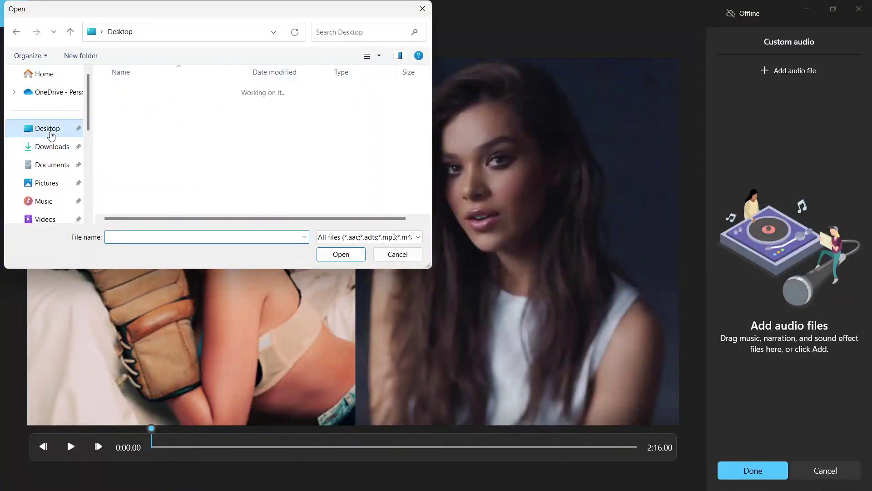
double_click(187, 129)
scroll(251, 157, "down", 8)
scroll(251, 157, "down", 1)
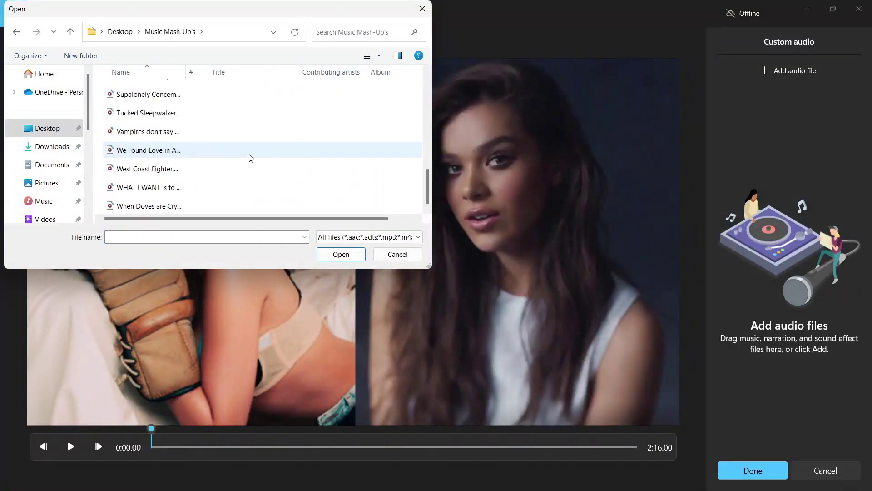
scroll(251, 158, "up", 1)
scroll(252, 158, "up", 1)
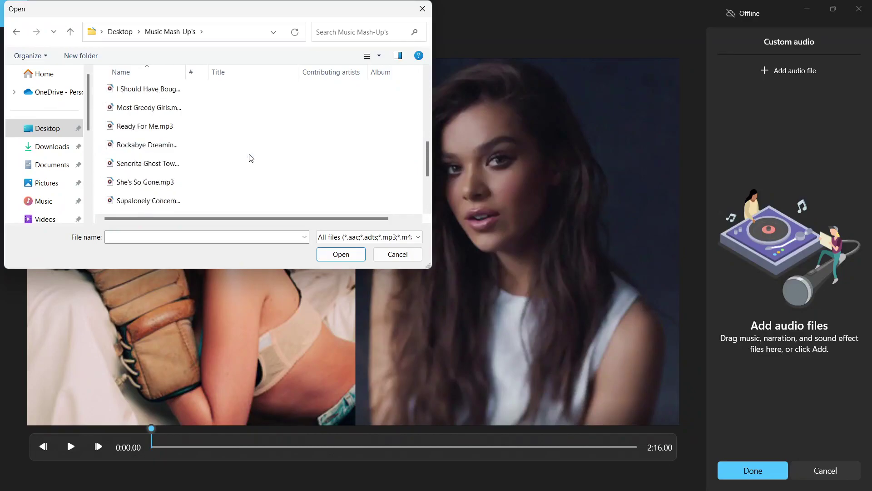
scroll(252, 158, "up", 1)
left_click(167, 163)
left_click(340, 254)
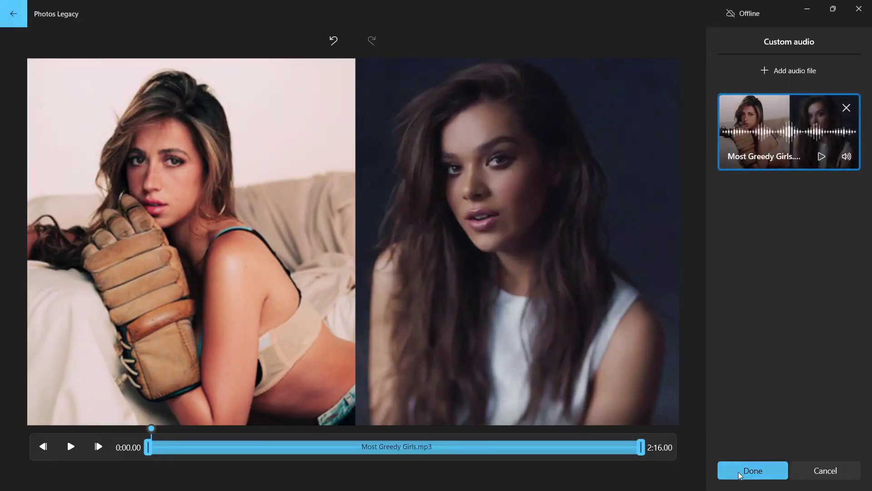
left_click(753, 470)
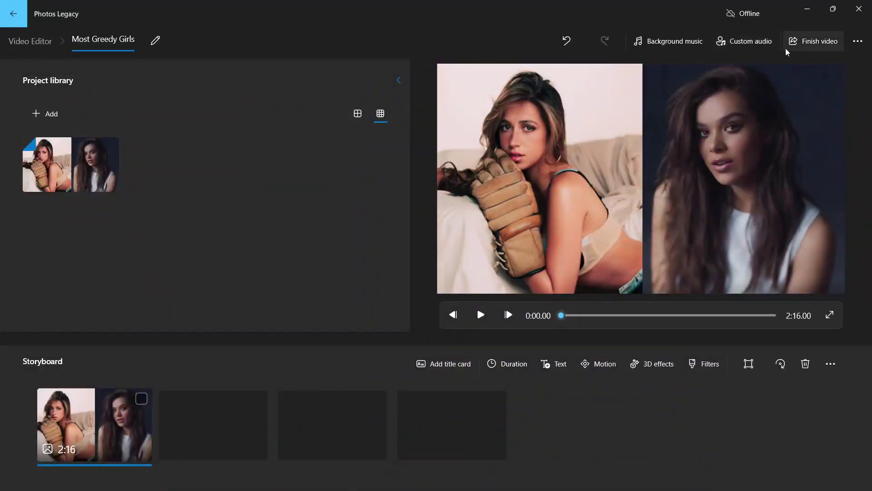
Export the finished video as Most Greedy Girls.mp4 into the Music Mash-up's MP4's folder
left_click(806, 42)
left_click(398, 307)
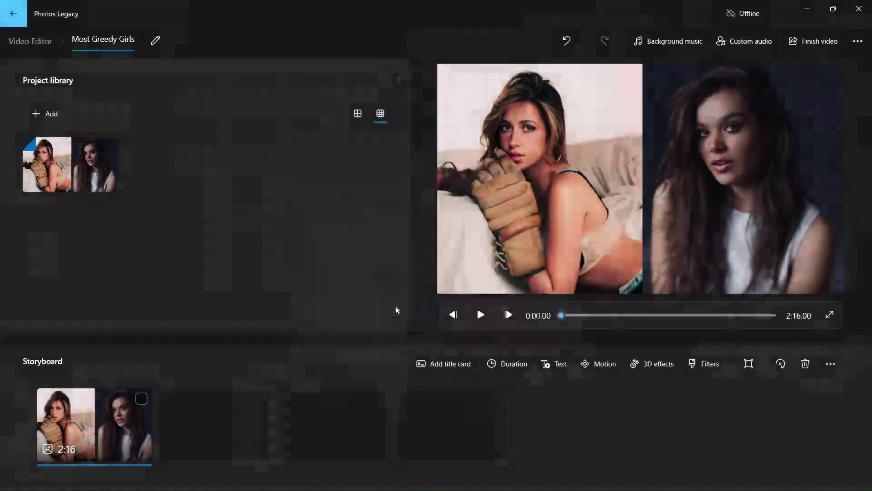
left_click(345, 257)
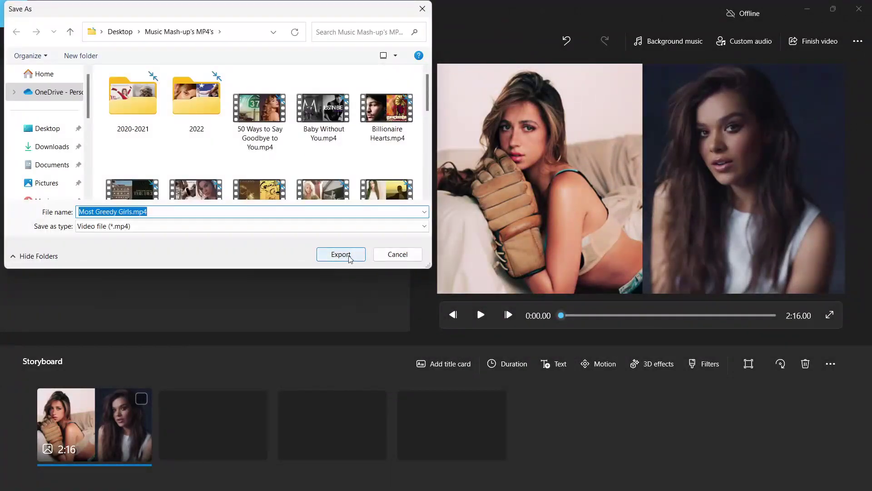
Switch to YouTube in the Opera browser and open the channel's video upload page
mouse_move(424, 490)
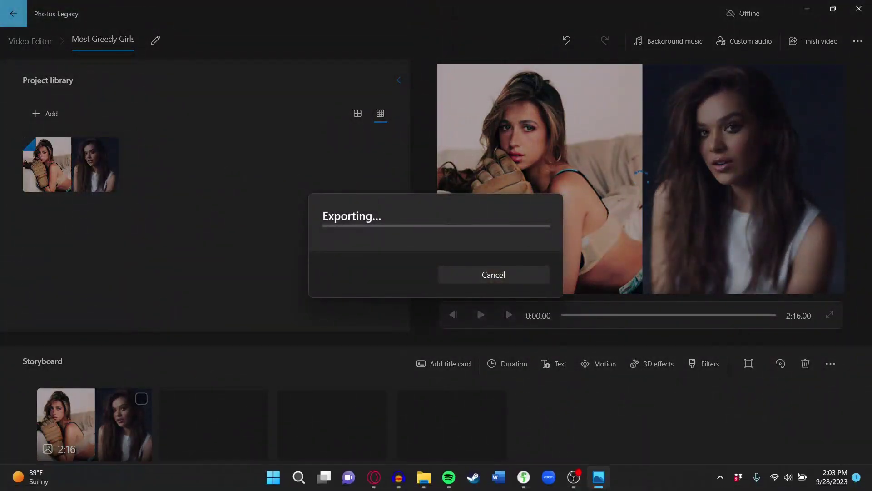
mouse_move(374, 477)
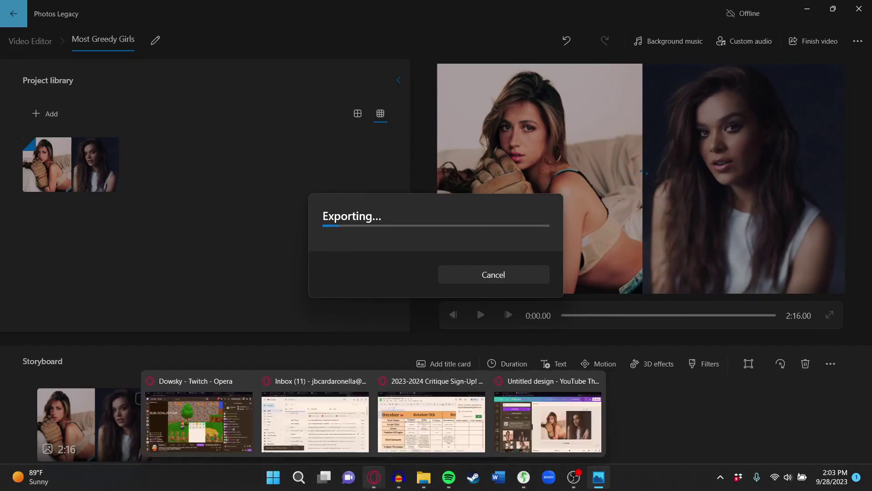
left_click(579, 422)
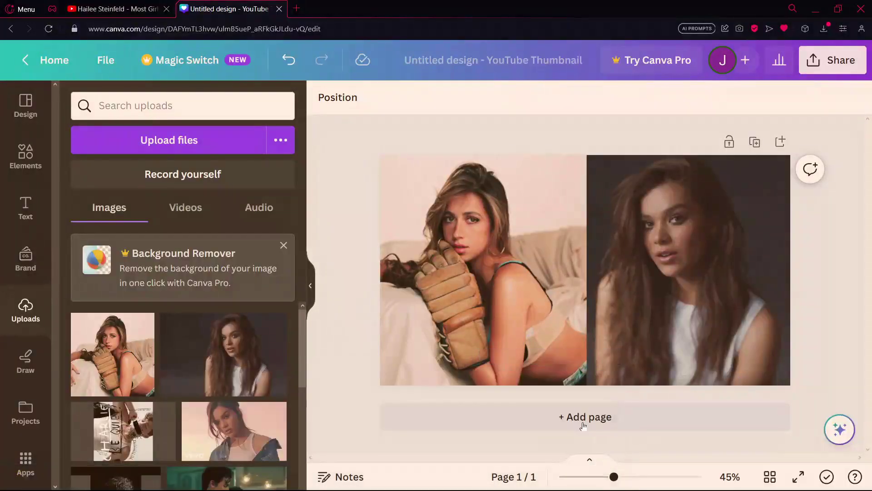
left_click(115, 7)
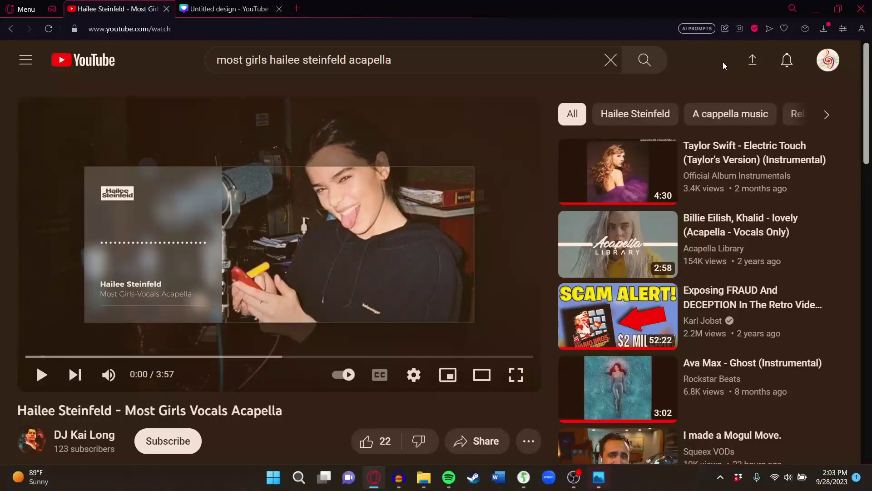
mouse_move(598, 477)
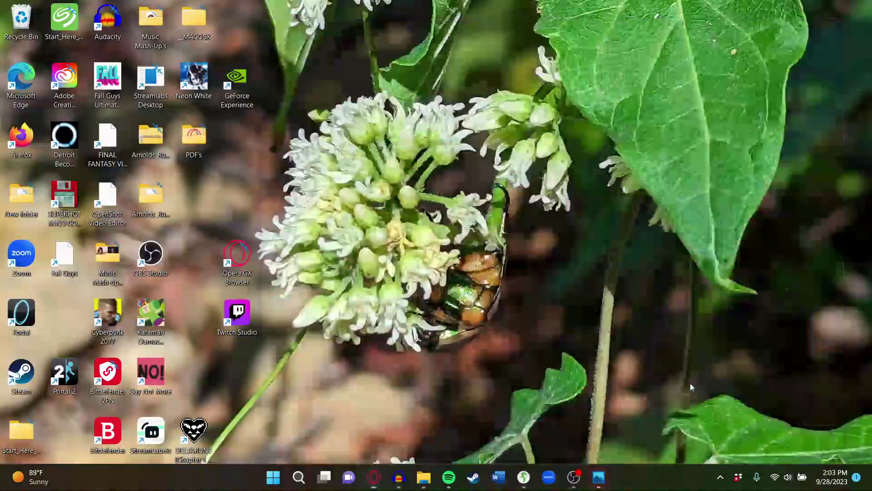
left_click(691, 383)
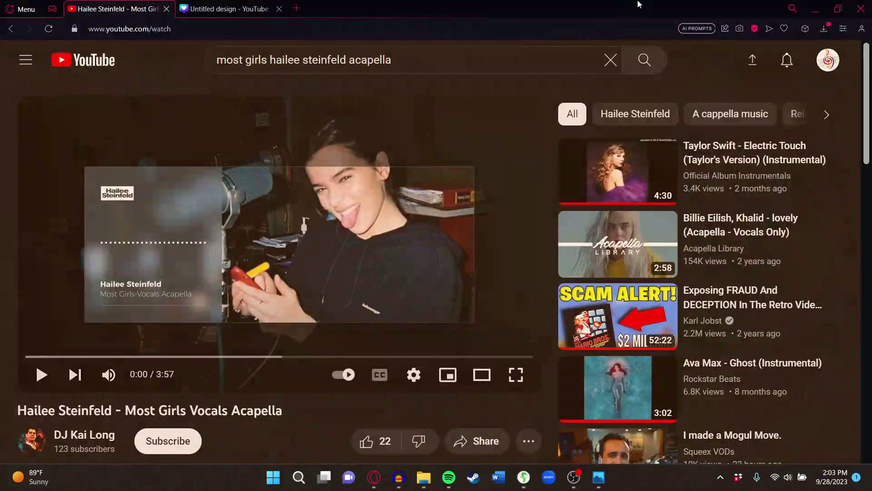
left_click(754, 63)
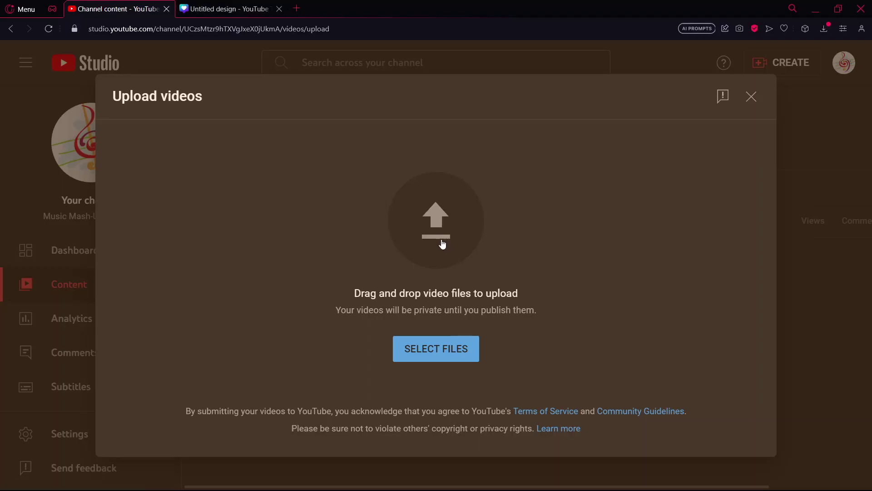
Upload Most Greedy Girls.mp4 from the Desktop's Music Mash-up's MP4's folder
left_click(443, 353)
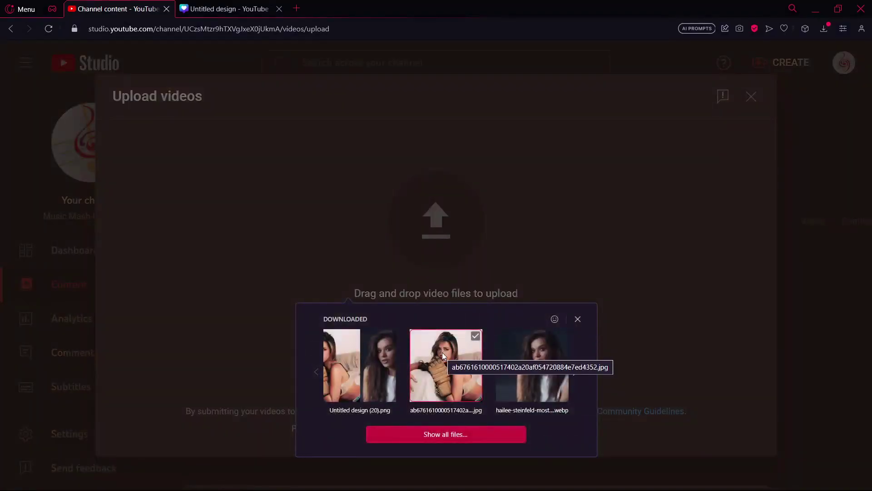
left_click(421, 433)
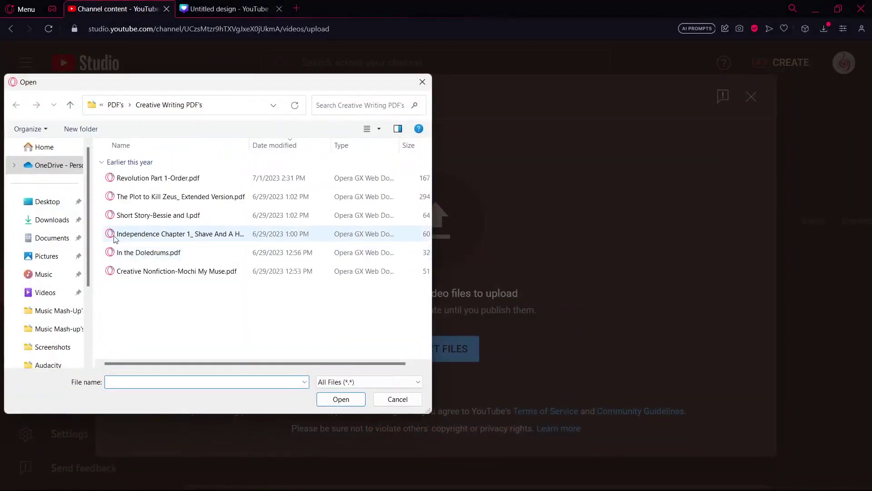
left_click(47, 201)
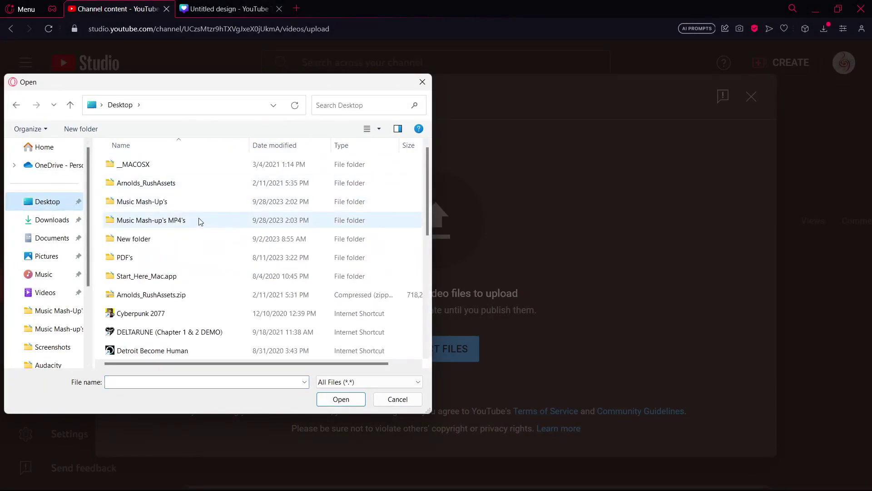
double_click(200, 221)
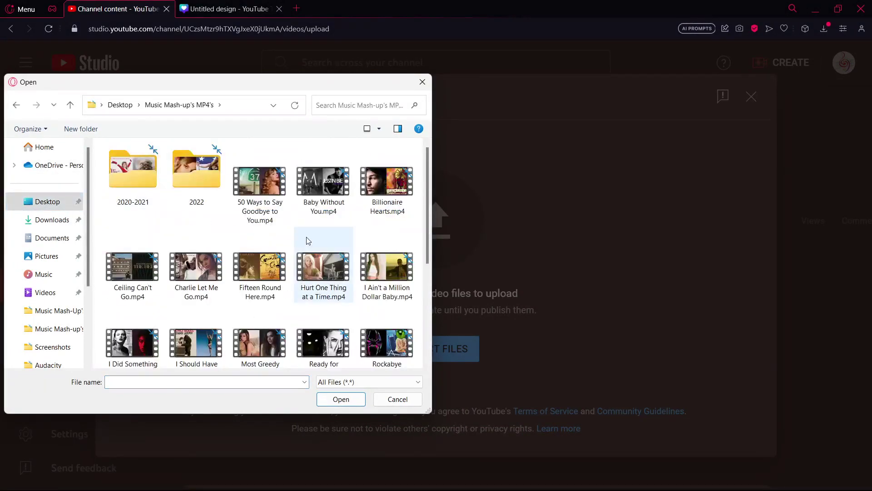
scroll(308, 241, "down", 1)
left_click(259, 321)
left_click(342, 400)
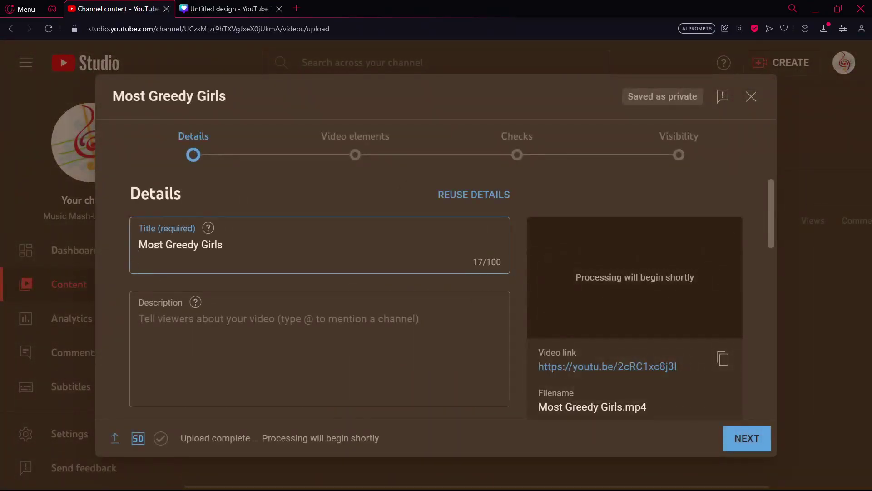
Put the artists before the song name so the video title reads "Tate McRae, Hailee Steinfeld: Most Greedy Girls"
left_click(140, 244)
type("Hai")
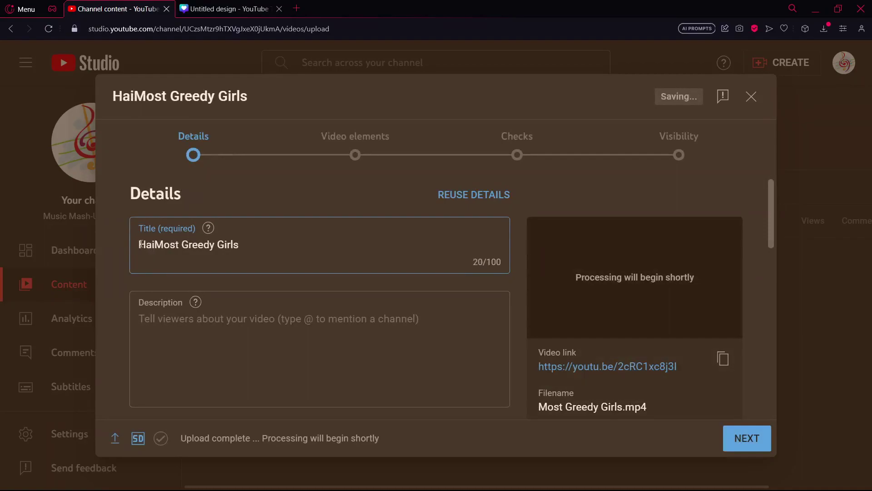
type("lee")
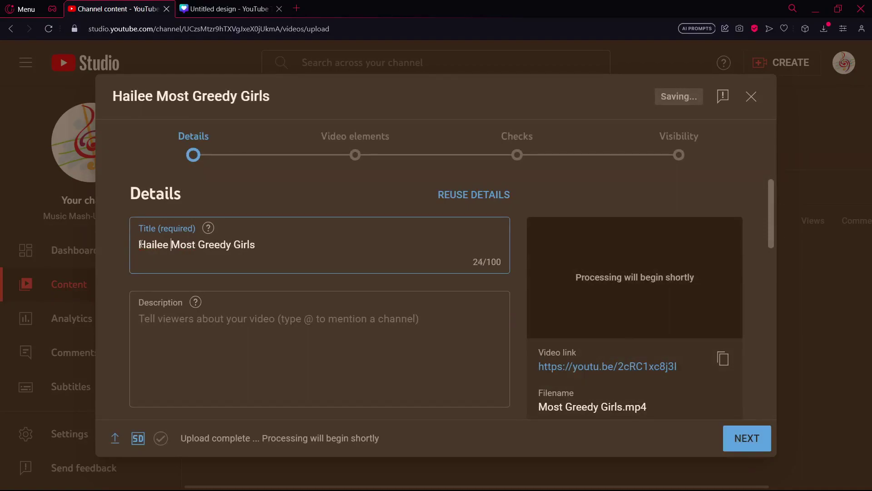
key("BackSpace")
key("BackSpace")
key("BackSpace")
key("BackSpace")
key("BackSpace")
key("BackSpace")
key("BackSpace")
type("Tate McRae, Ha")
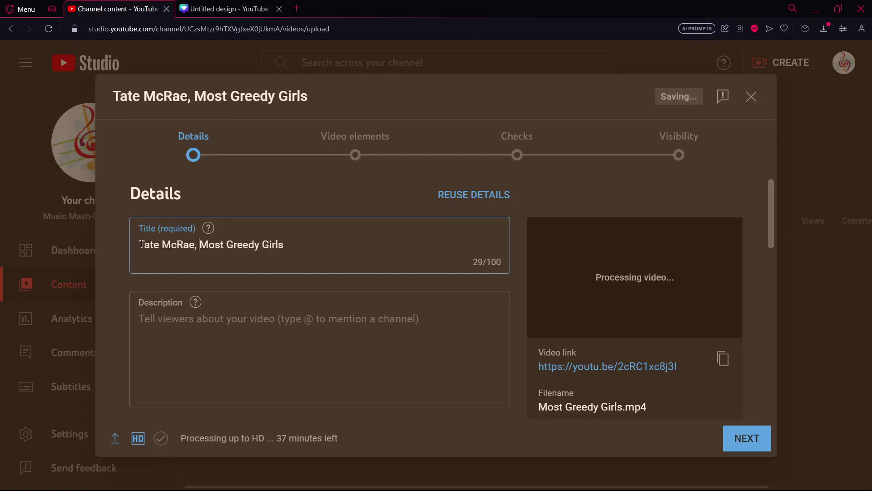
type("ilee Steinfeld:")
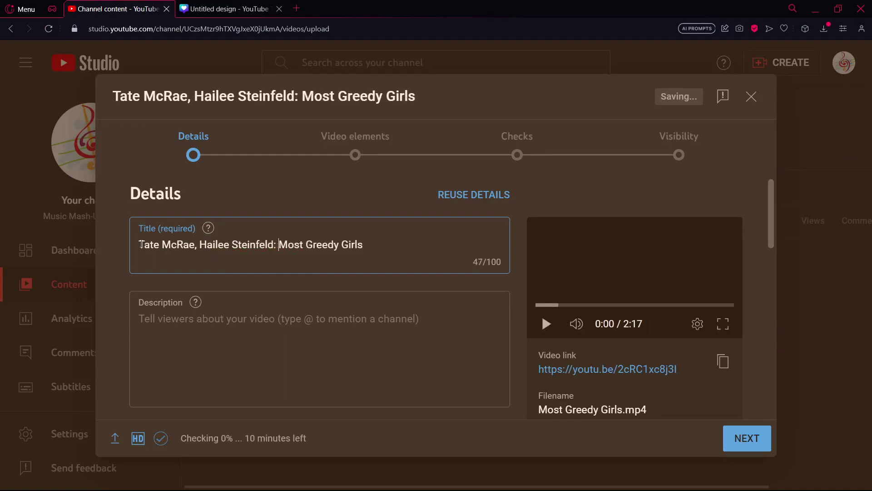
Append "(Greedy/Most Girls Mash-Up)" to the end of the video title
key("BackSpace")
key("BackSpace")
type(": ")
type("(Most G")
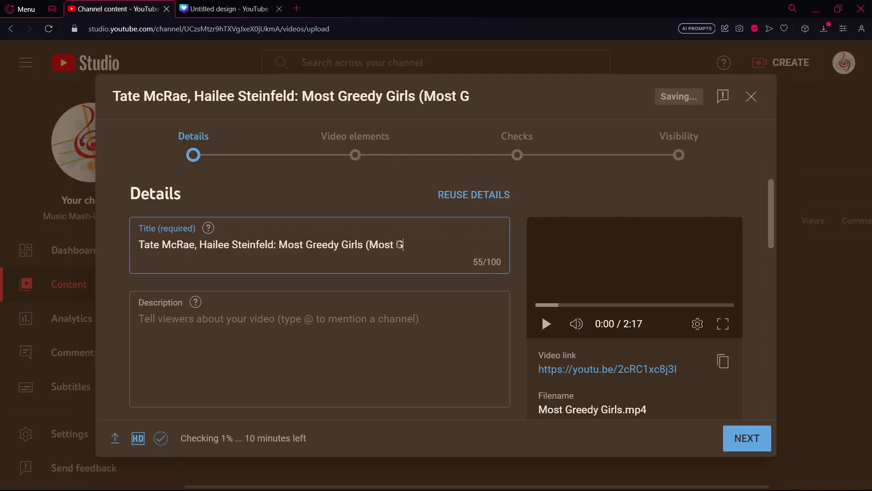
key("BackSpace")
key("BackSpace")
key("BackSpace")
key("BackSpace")
key("BackSpace")
type("Greedy")
type("/Most Girs")
key("BackSpace")
type("ls Mash-Up)")
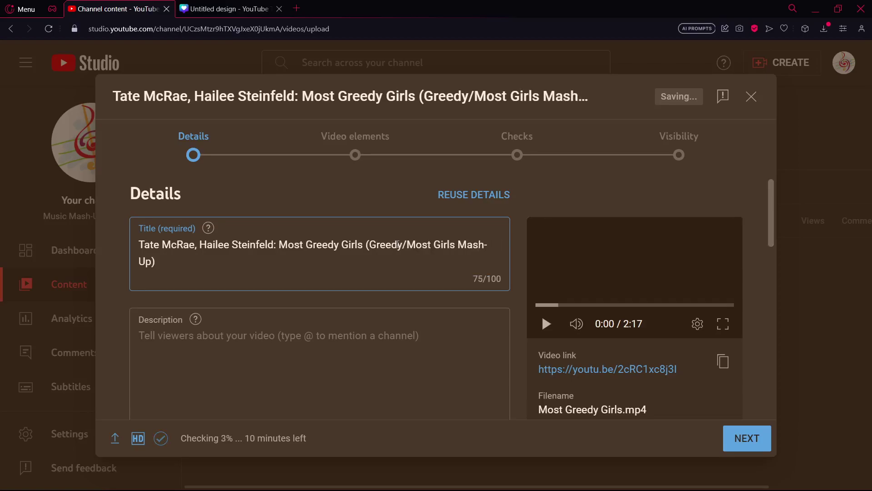
Add the video to the All Mixes and Simple Mixes playlists
left_click(335, 356)
scroll(334, 354, "down", 1)
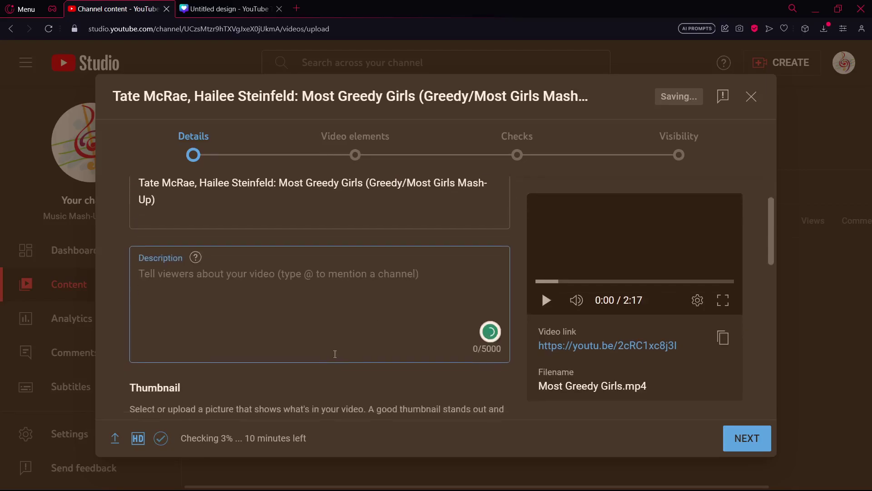
scroll(334, 353, "down", 2)
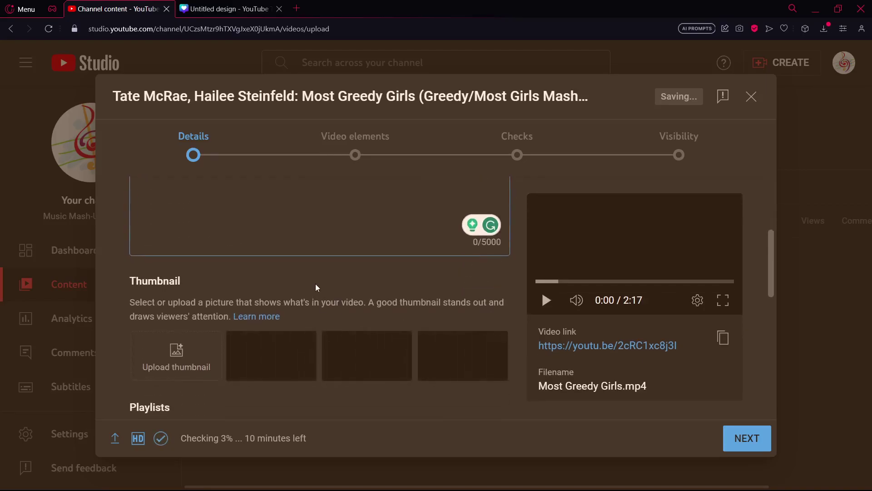
scroll(317, 287, "down", 3)
scroll(316, 287, "down", 1)
left_click(296, 281)
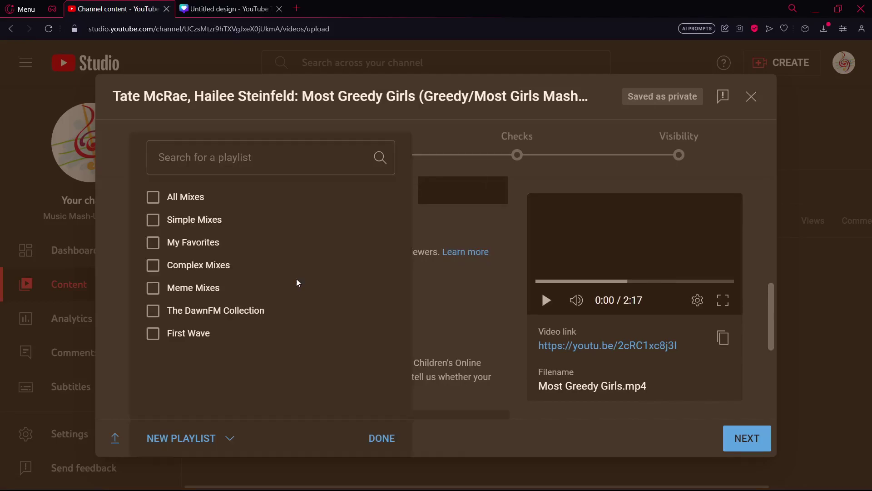
left_click(153, 197)
left_click(154, 220)
left_click(384, 438)
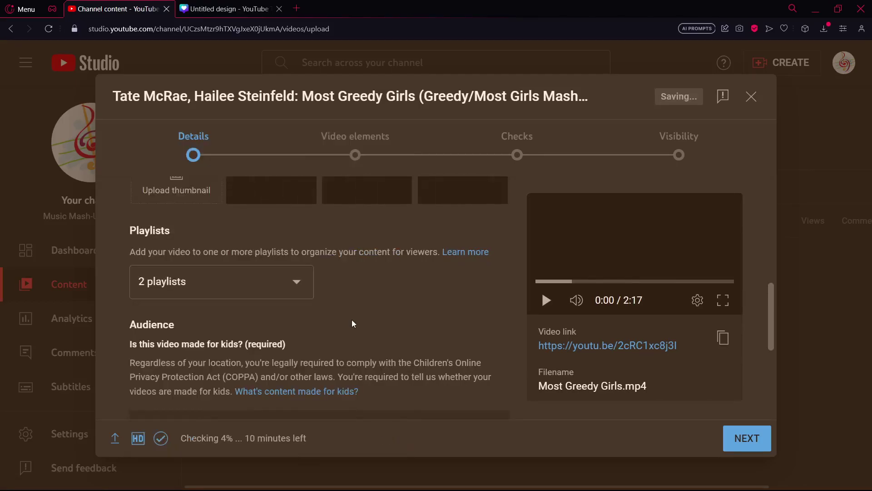
Set the video's audience to "No, it's not made for kids"
scroll(352, 320, "down", 5)
scroll(250, 292, "up", 1)
scroll(250, 292, "up", 1)
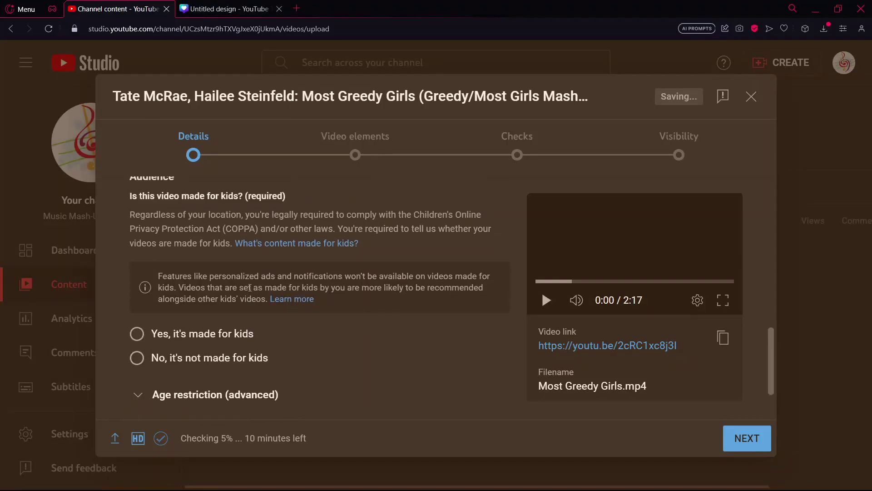
scroll(250, 287, "up", 1)
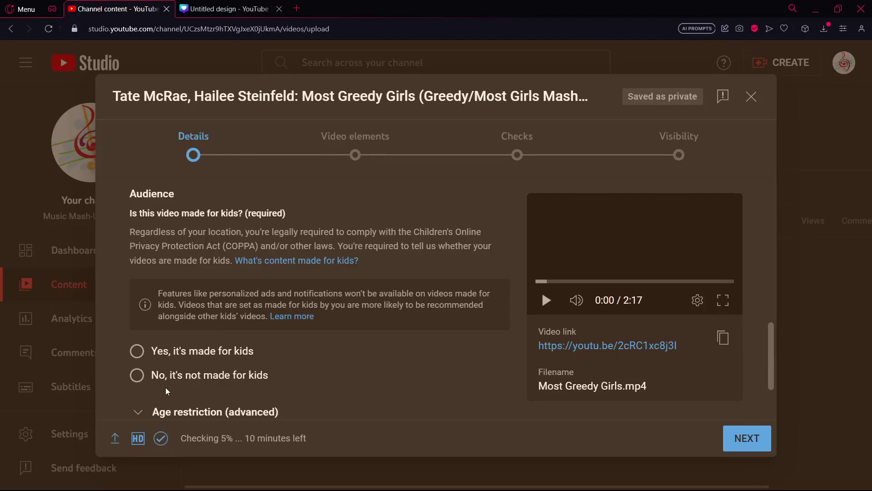
left_click(135, 378)
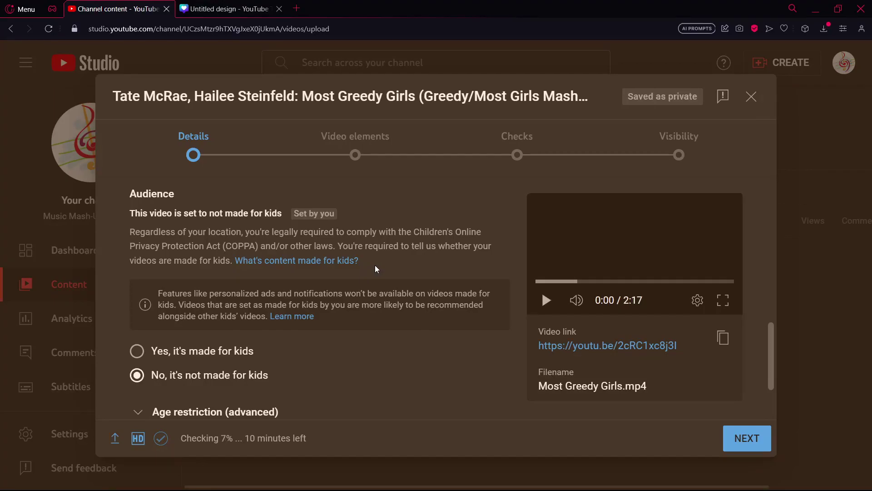
Expand the additional details and add the tags Tate McRae, Greedy, Hailee Steinfeld and Most Girls
scroll(321, 273, "down", 2)
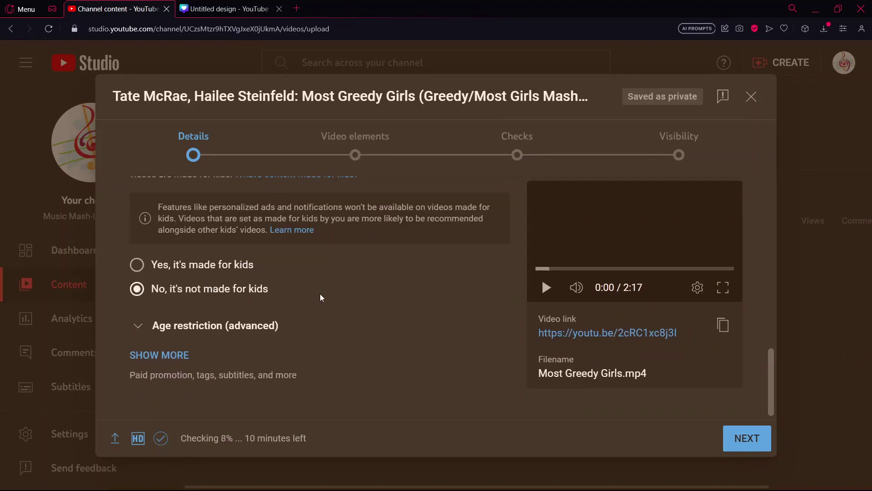
left_click(154, 361)
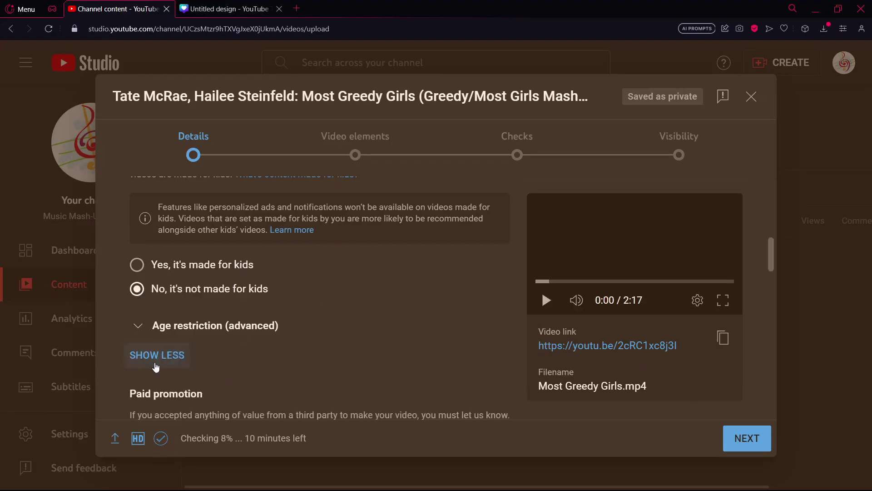
scroll(331, 326, "down", 5)
scroll(330, 326, "down", 8)
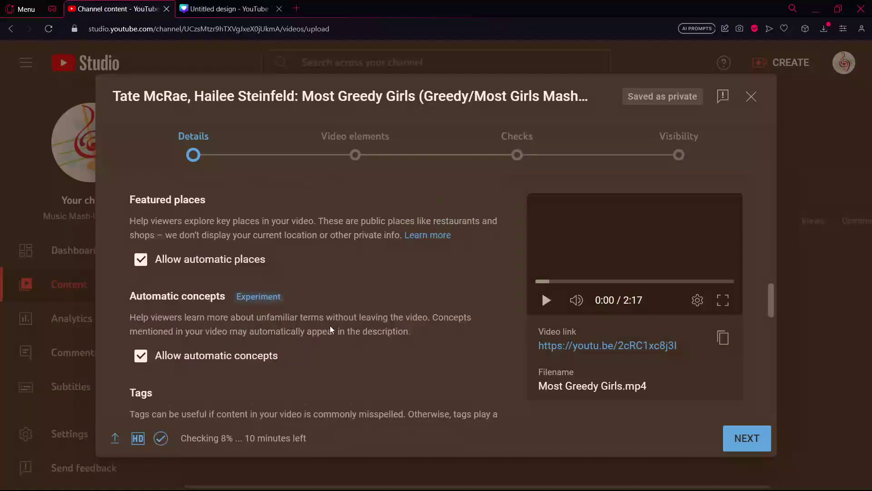
left_click(195, 290)
type("H")
key("BackSpace")
type("Tate McRae")
key("comma")
type("Greedy")
key("comma")
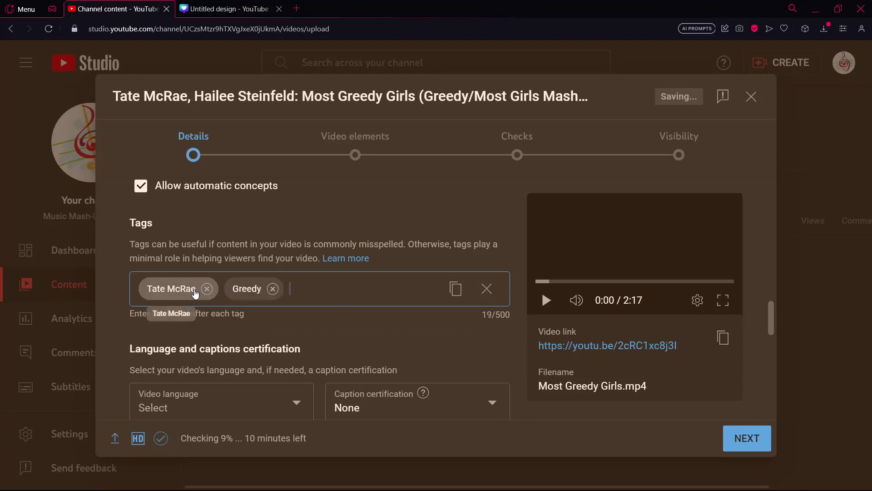
type("ee Steinfeld")
key("Return")
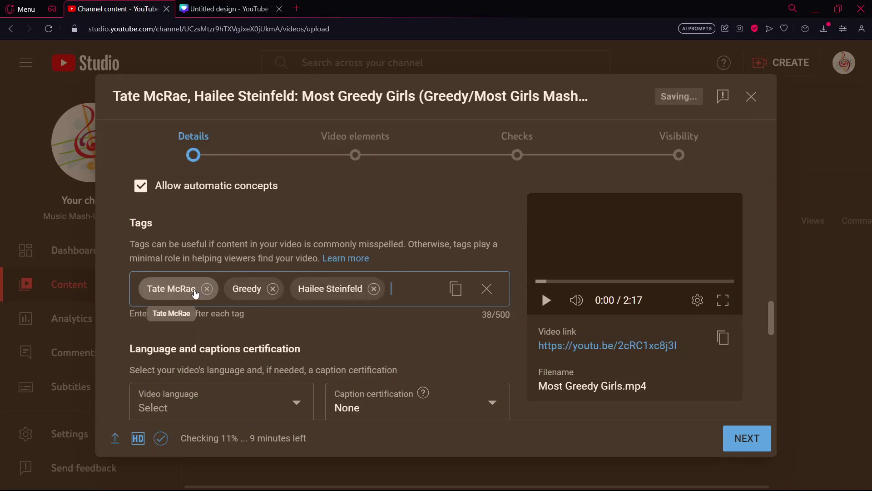
type("Most Girls")
key("Return")
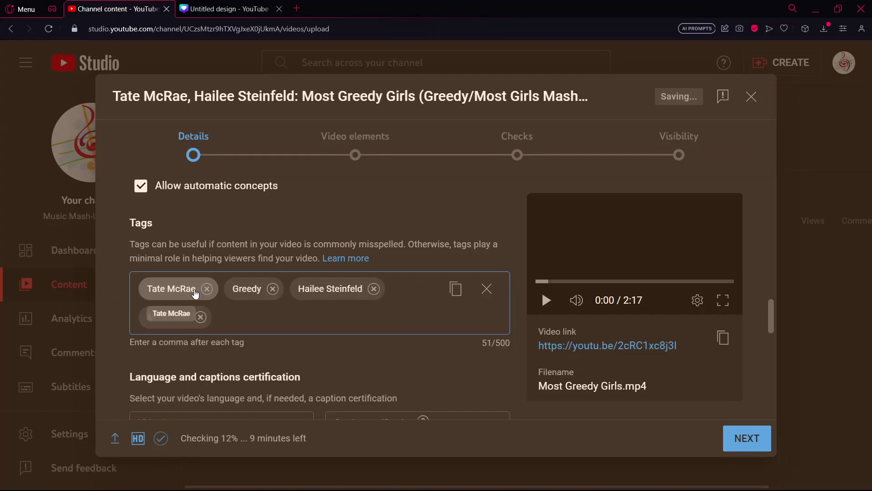
Import an end screen with subscribe, most recent upload and My Favorites playlist elements from an earlier video, and save it
scroll(407, 193, "down", 4)
scroll(406, 189, "down", 12)
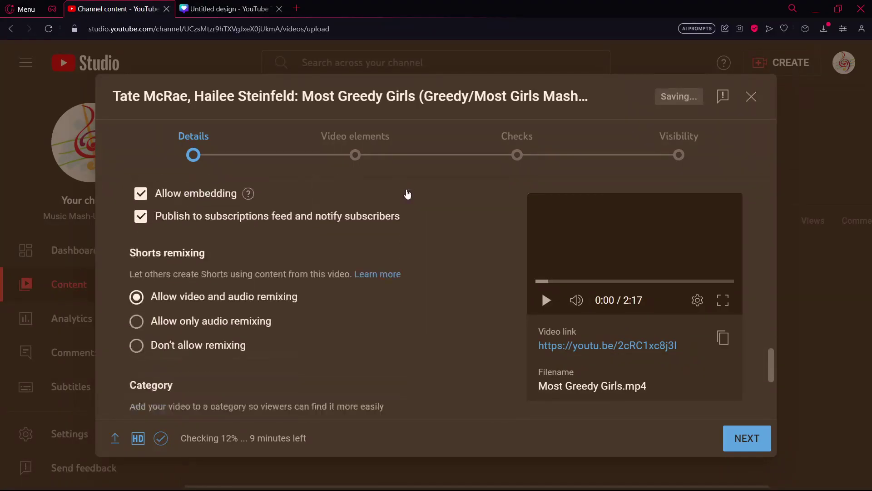
left_click(354, 170)
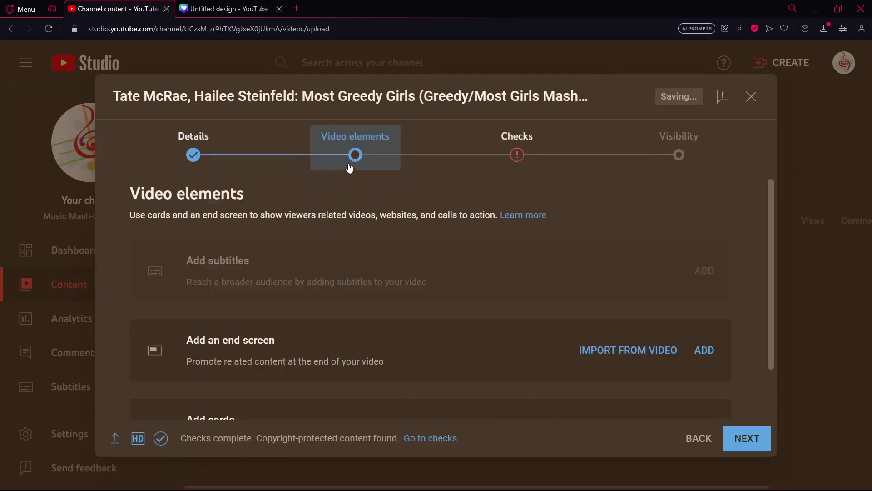
left_click(623, 353)
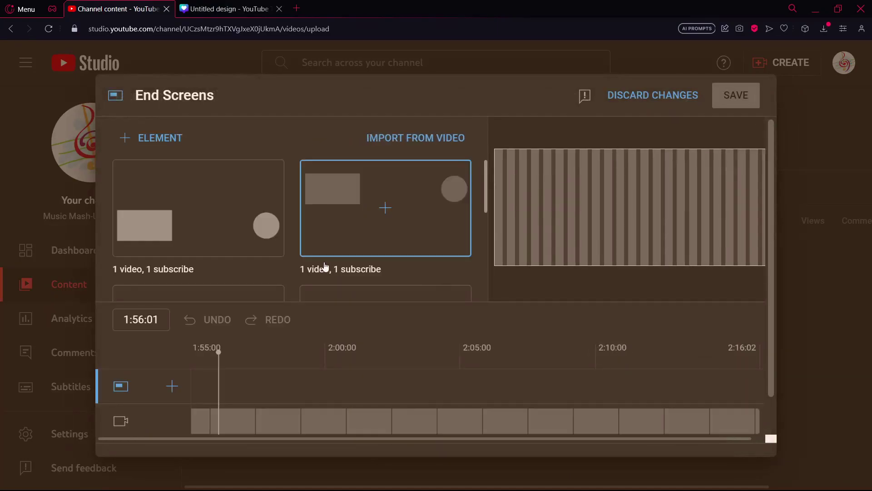
left_click(214, 212)
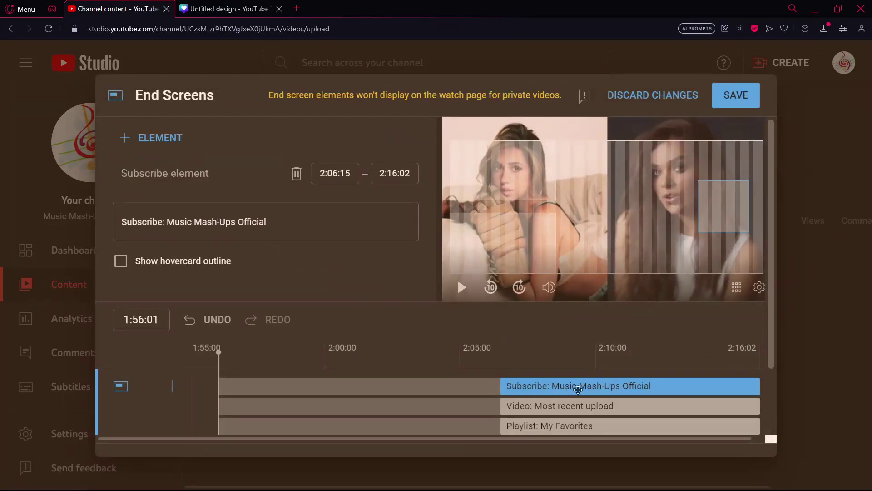
left_click(737, 101)
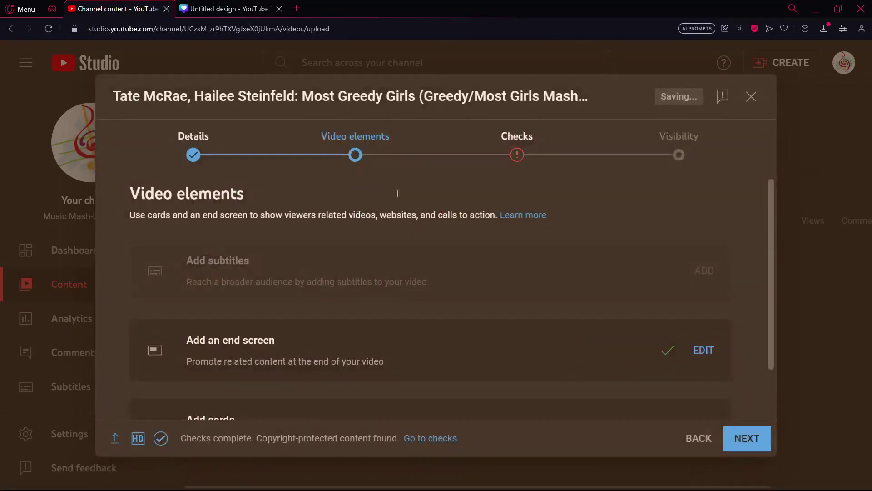
Review the copyright check details for the video and return to the upload
left_click(526, 150)
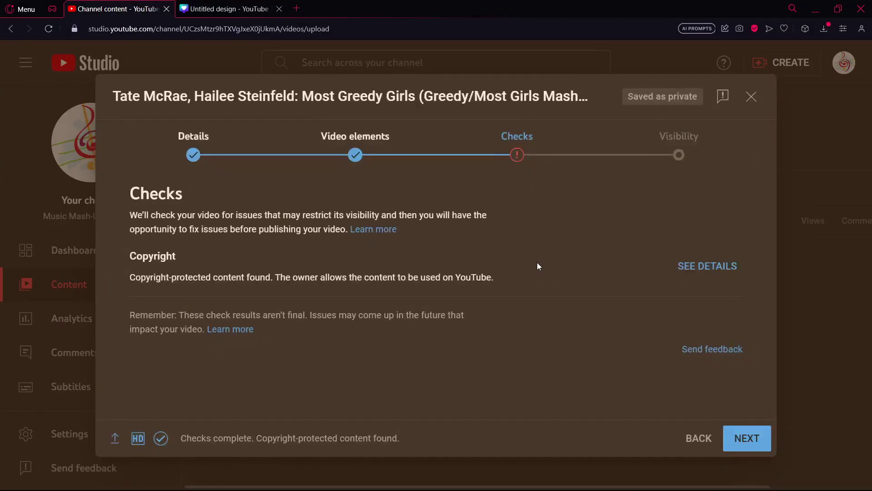
left_click(685, 266)
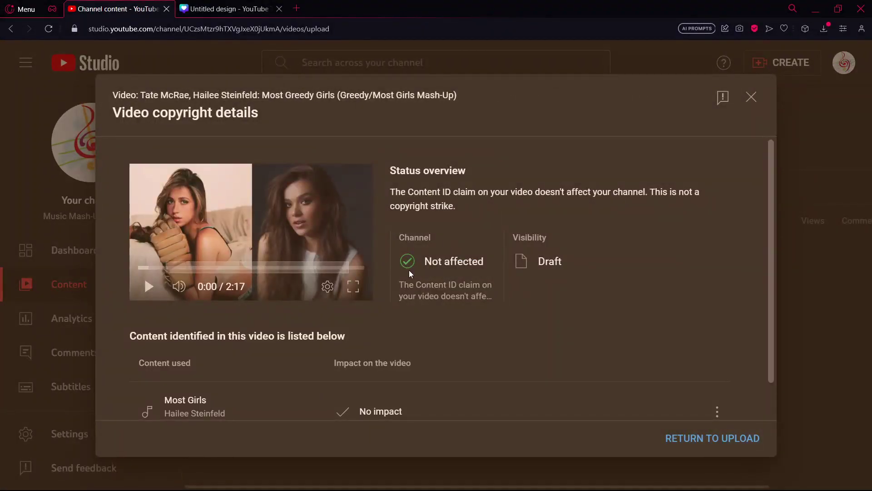
scroll(409, 270, "down", 1)
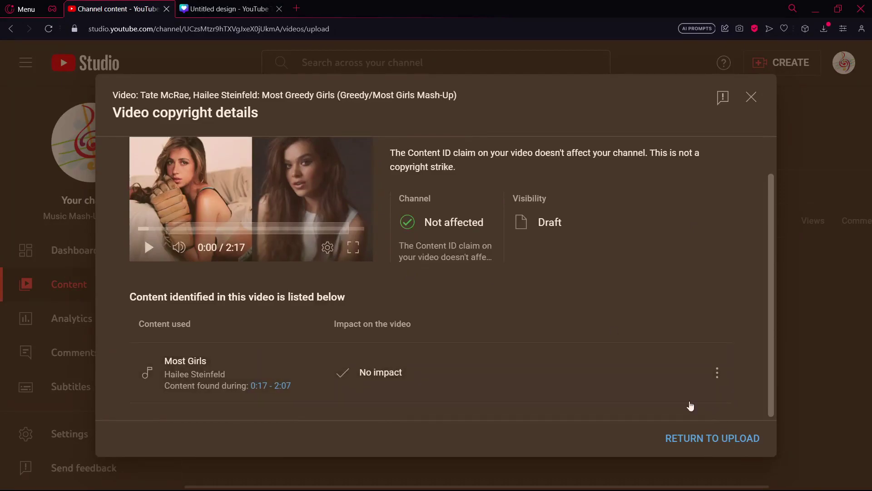
left_click(734, 438)
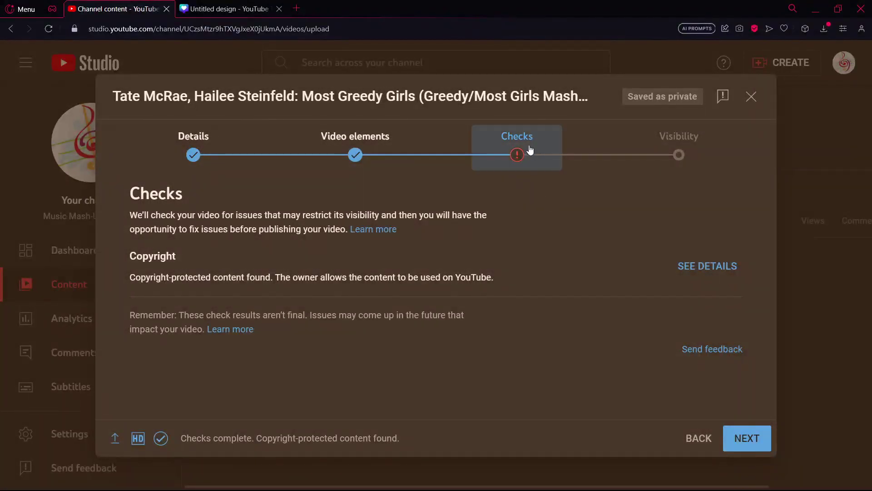
Set the video's visibility to scheduled publishing on Oct 24, 2023
left_click(677, 157)
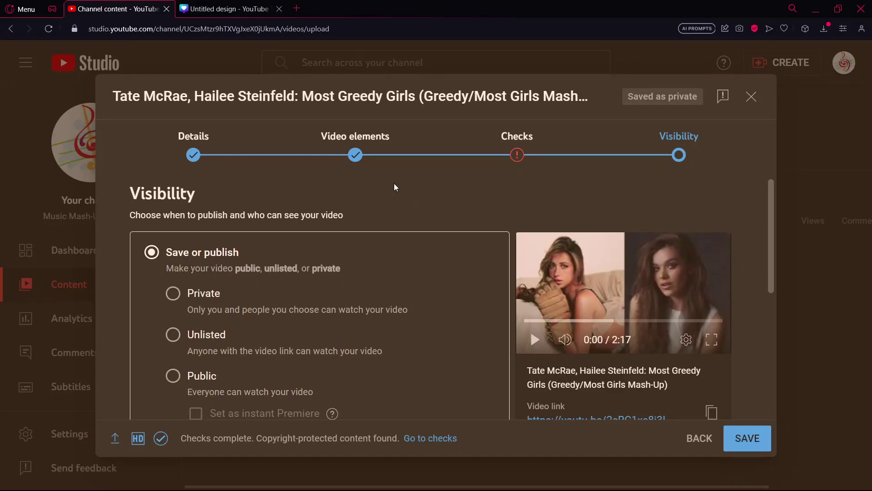
scroll(394, 184, "down", 1)
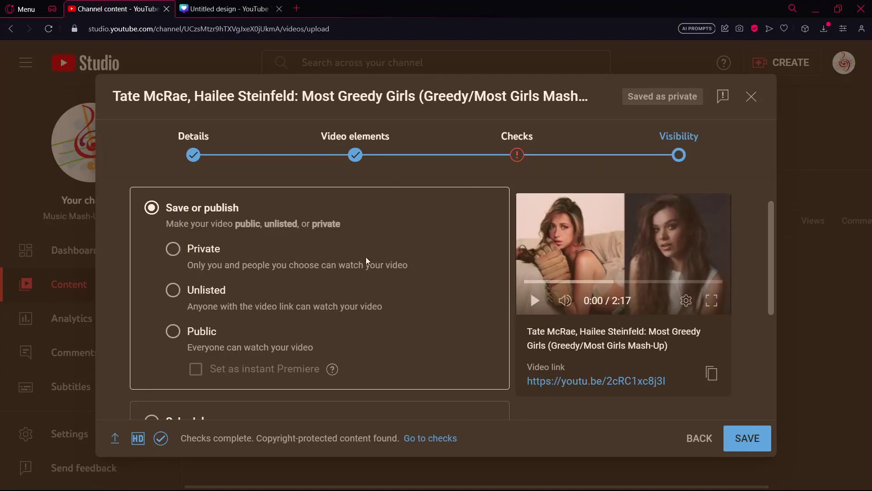
scroll(366, 257, "down", 3)
left_click(152, 283)
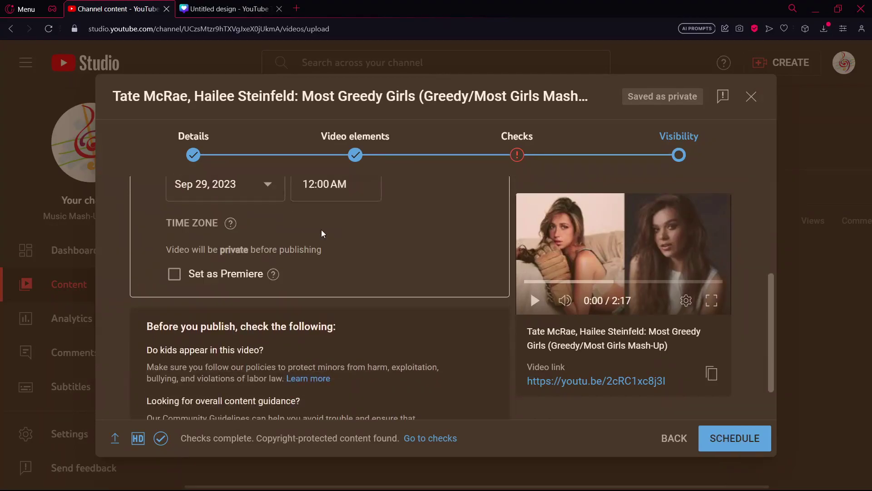
scroll(321, 230, "up", 4)
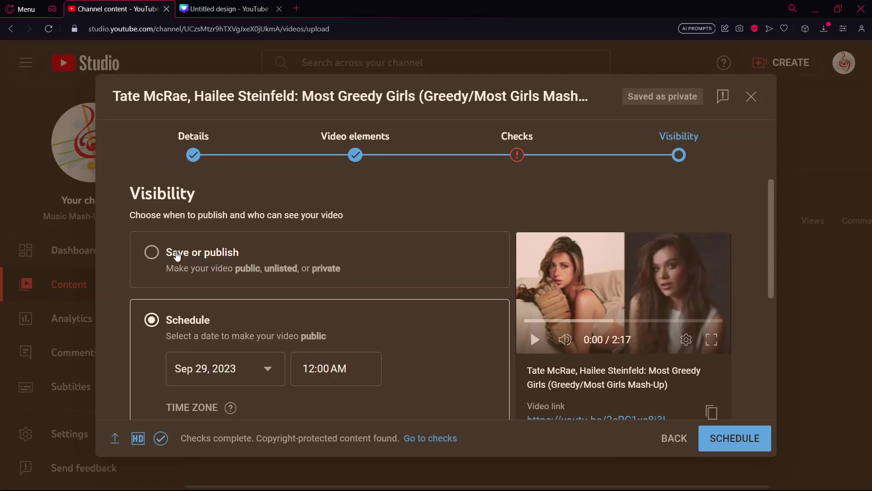
scroll(360, 274, "down", 2)
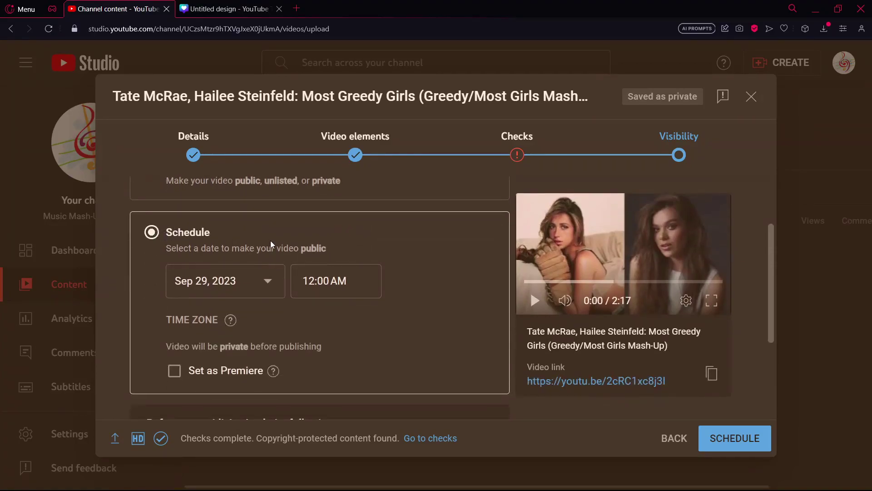
scroll(271, 240, "down", 1)
left_click(267, 269)
scroll(252, 301, "down", 3)
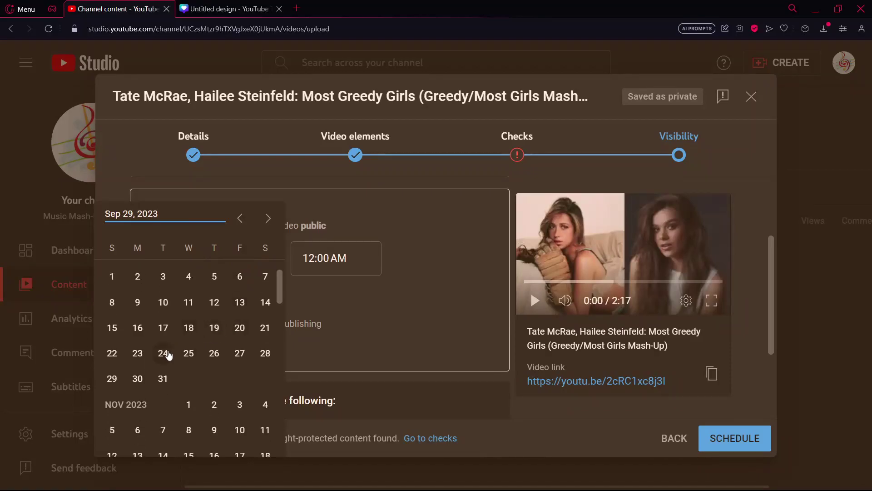
left_click(163, 354)
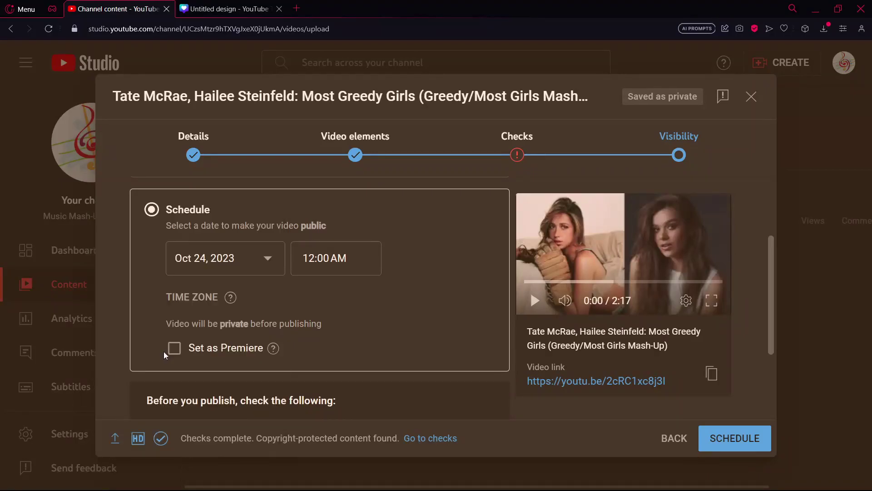
Set the scheduled publishing time to 3:00 PM
left_click(351, 272)
scroll(349, 332, "down", 5)
scroll(349, 332, "down", 12)
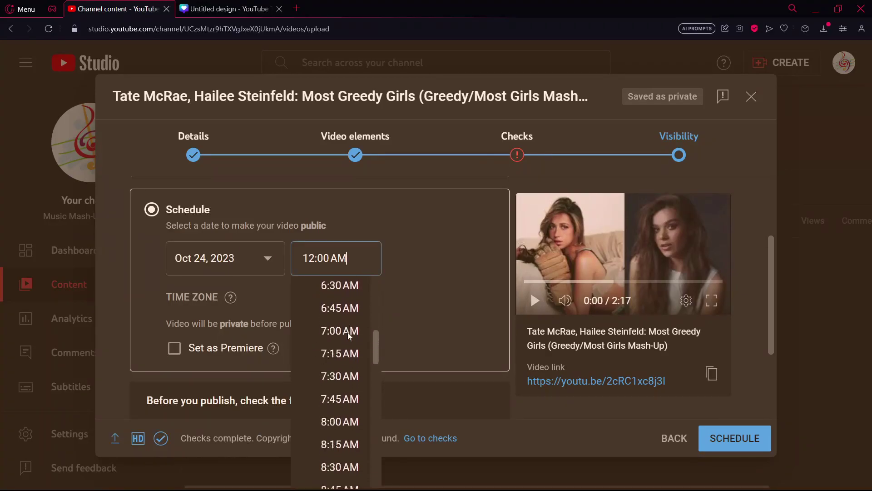
scroll(348, 333, "down", 7)
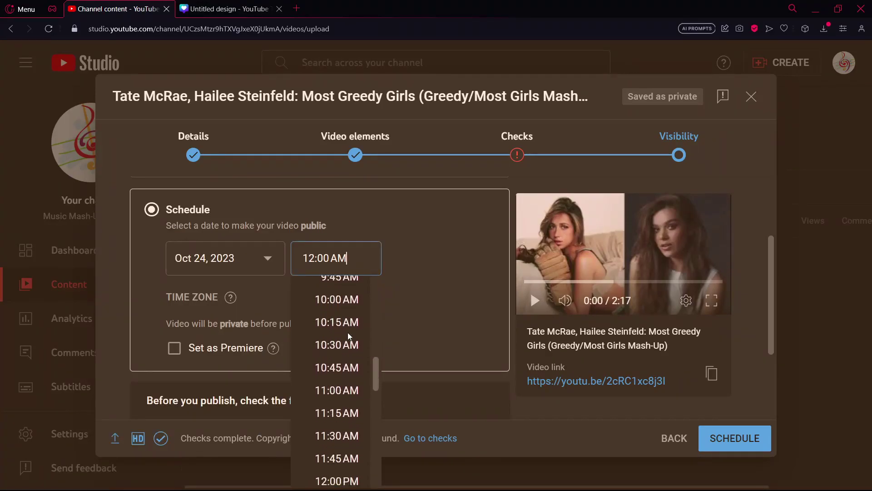
scroll(348, 332, "down", 1)
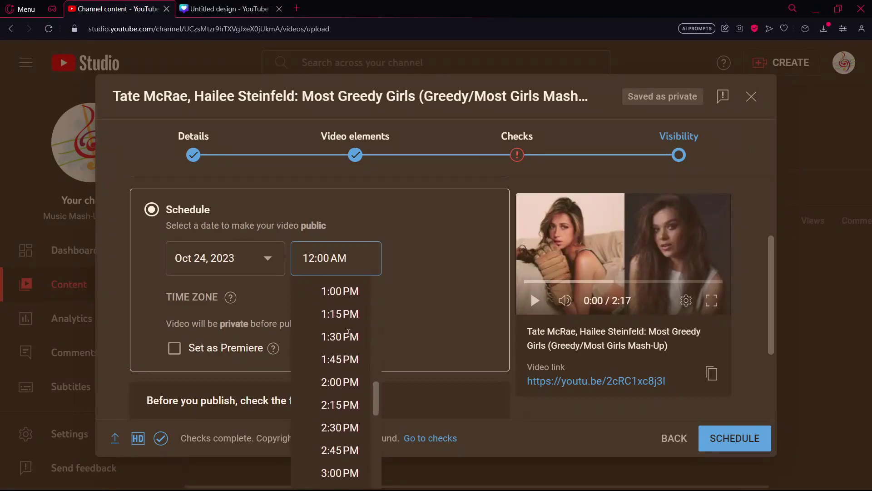
left_click(346, 461)
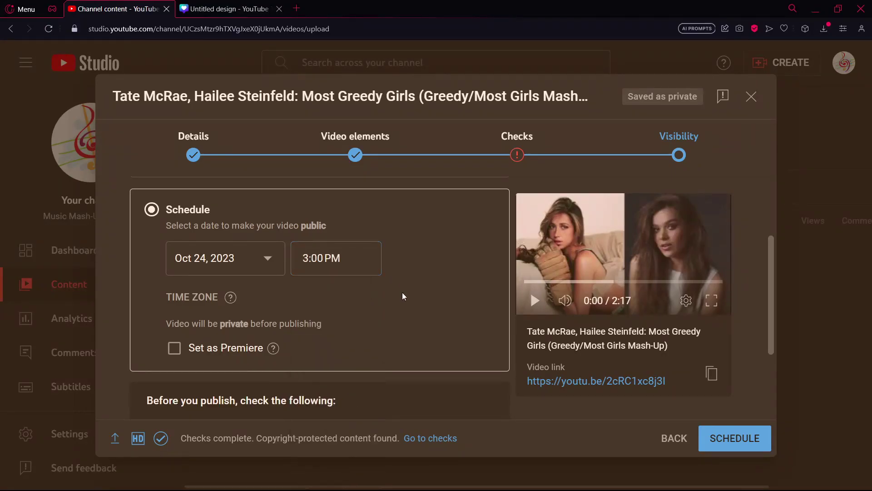
Check the remaining publishing guidance, schedule the video and close the confirmation
scroll(402, 292, "down", 2)
scroll(402, 293, "up", 1)
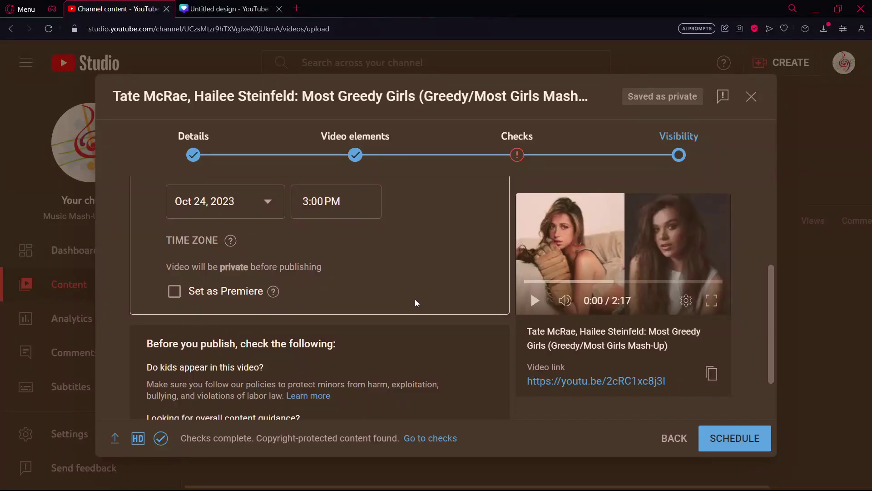
scroll(415, 299, "down", 2)
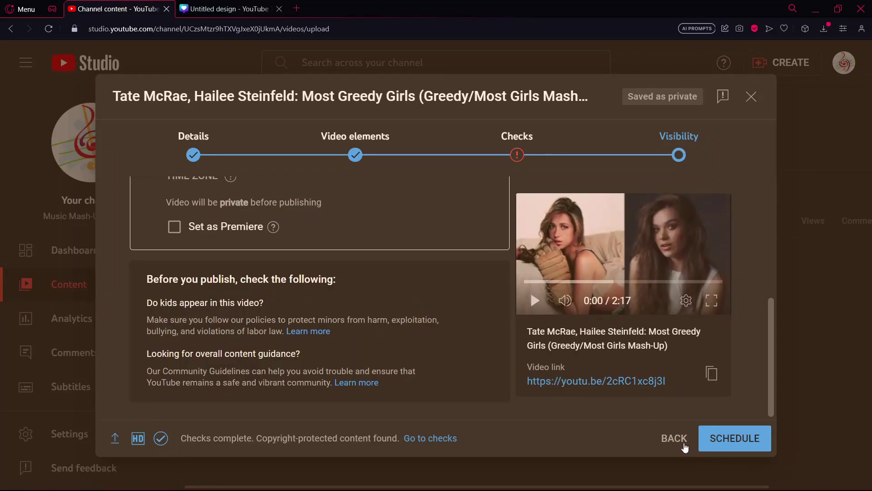
left_click(715, 440)
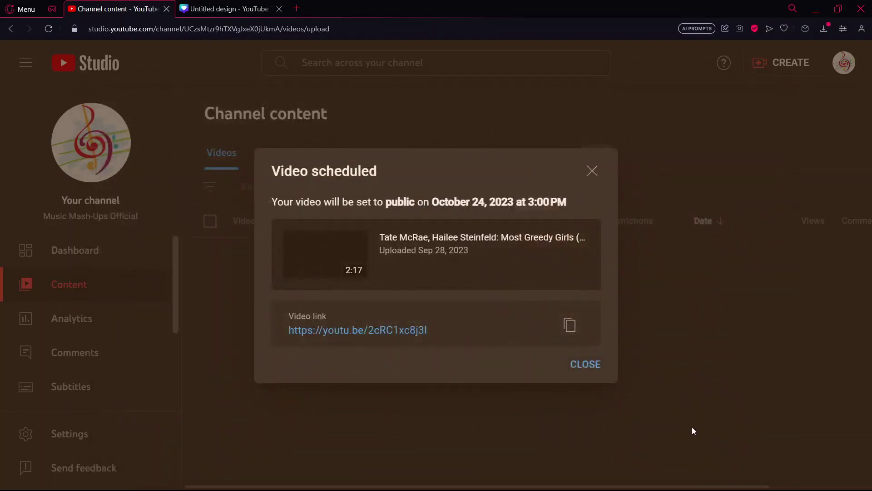
left_click(582, 365)
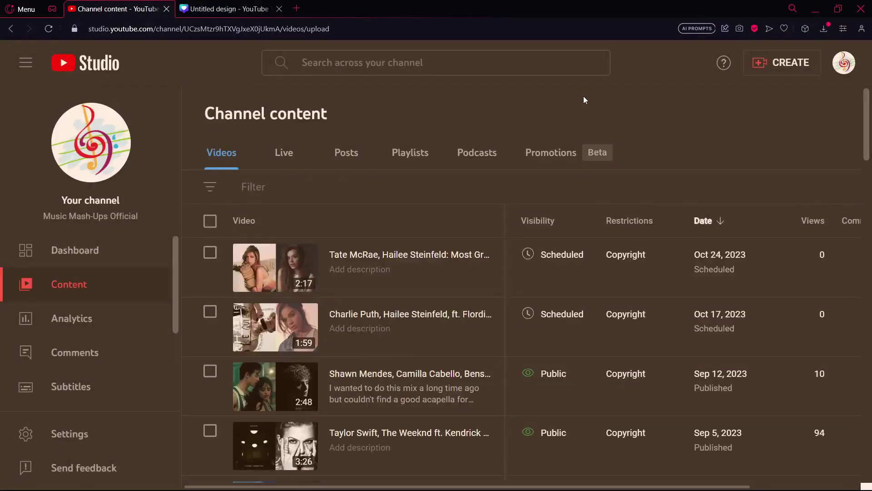